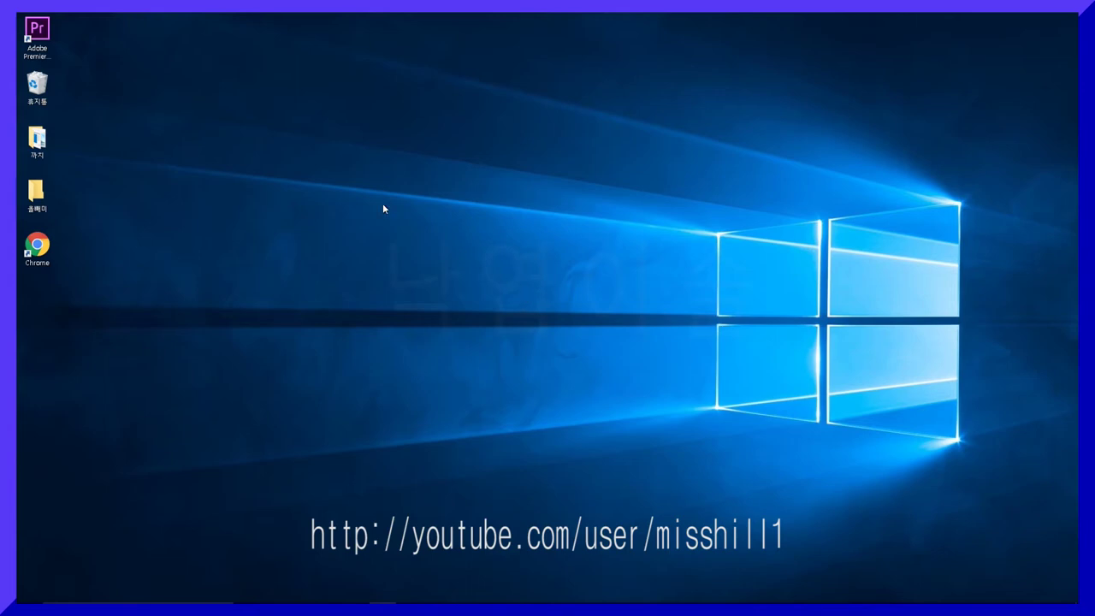
- Launch Premiere Pro and start a new project named 울트라키편집세팅법20161220
double_click(38, 34)
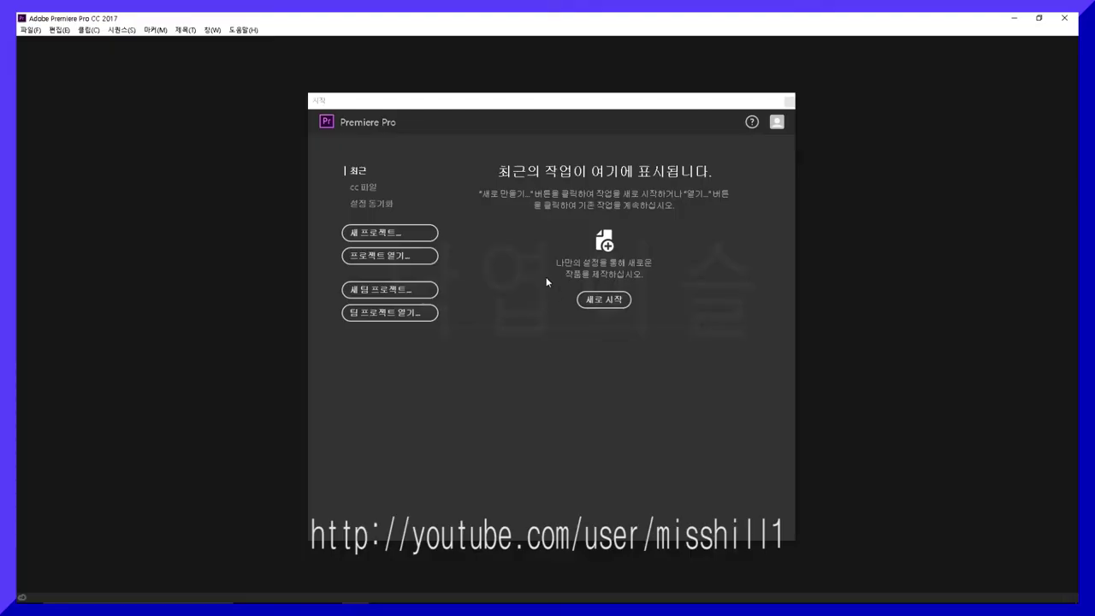
left_click(404, 233)
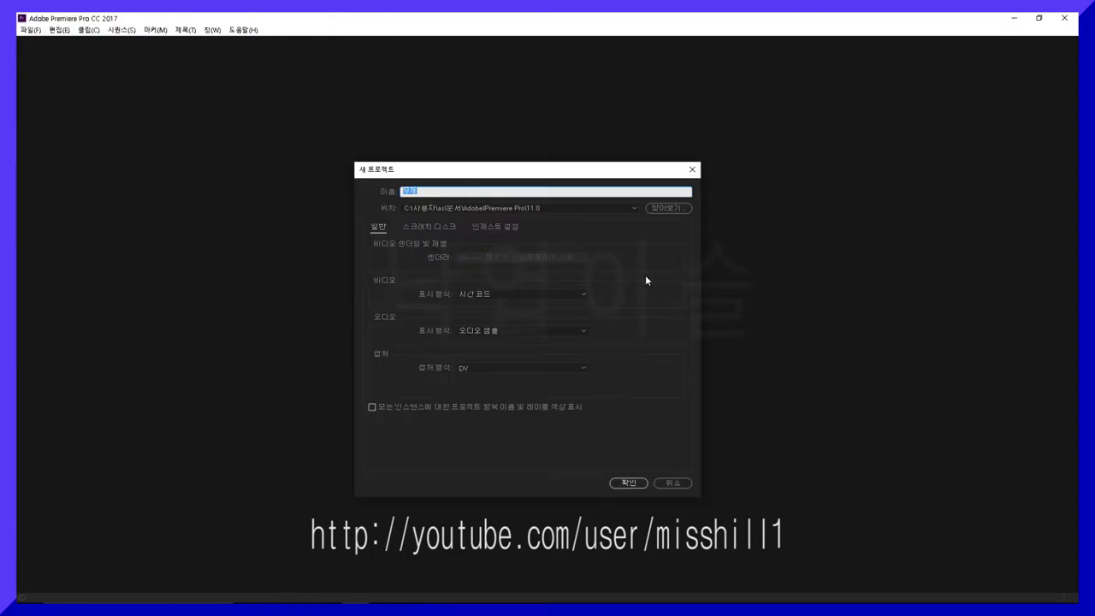
type("dnf")
key("BackSpace")
key("BackSpace")
key("BackSpace")
type("울트라키편집세팅법20161220")
left_click(644, 280)
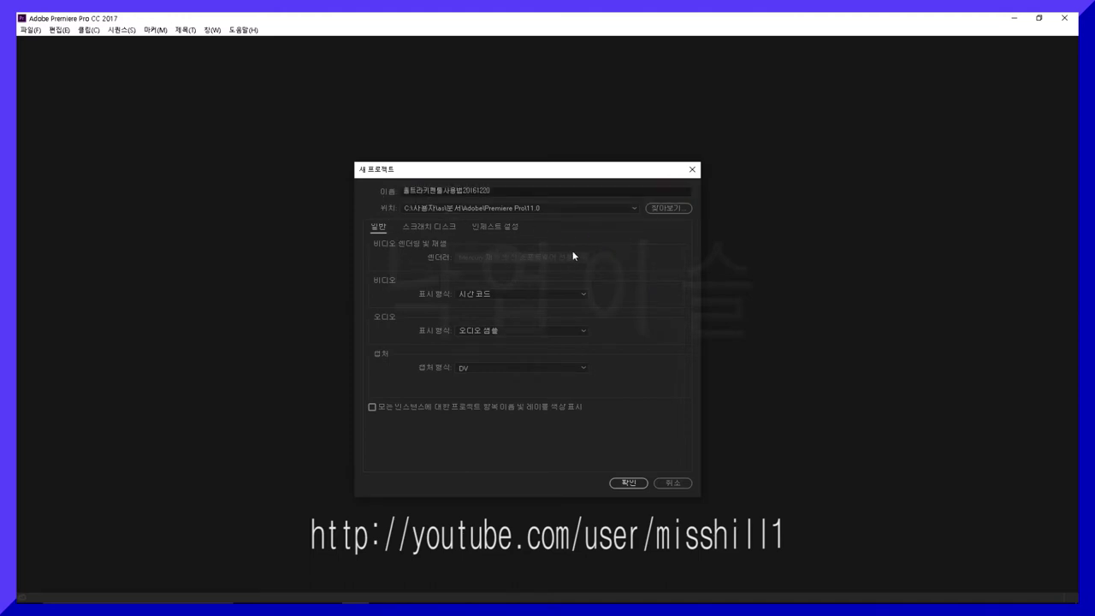
left_click(668, 209)
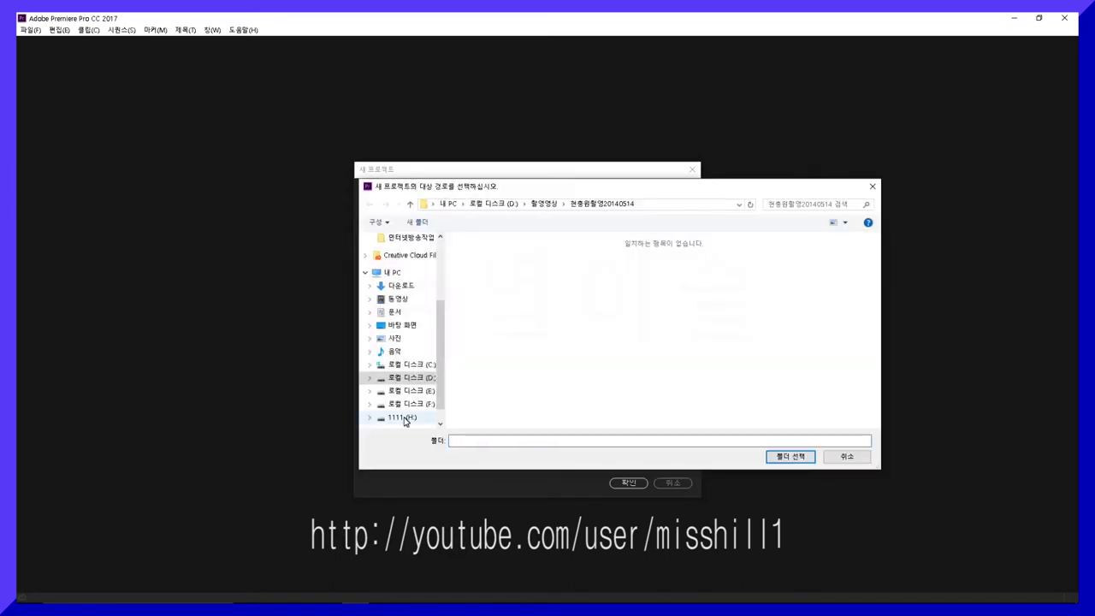
- Set the project location to H:\프리미어작업 and create the project
left_click(402, 417)
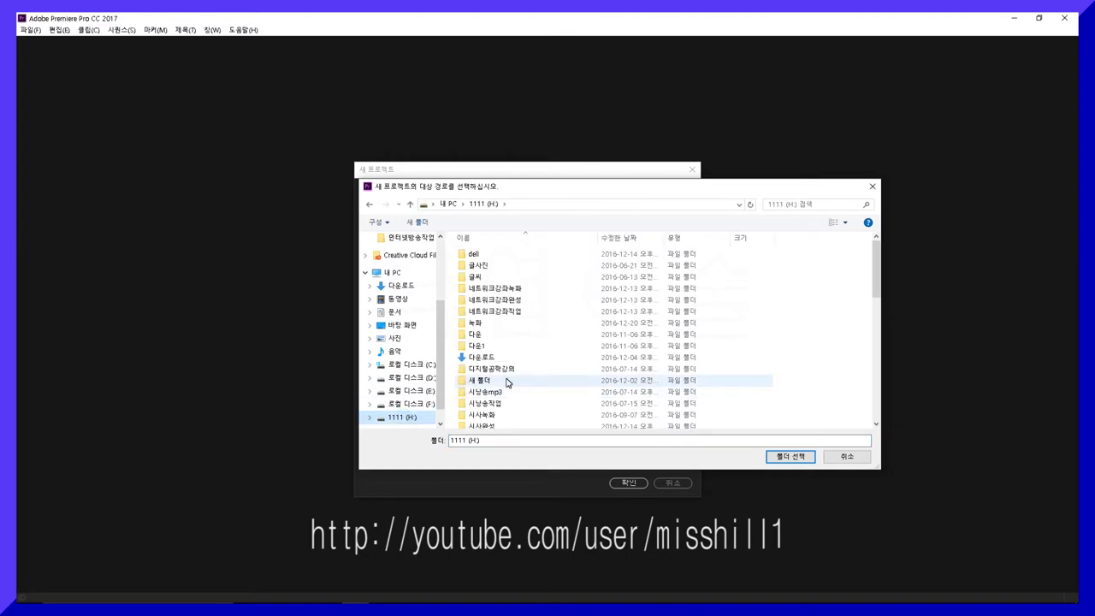
scroll(581, 360, "down", 6)
scroll(580, 360, "down", 5)
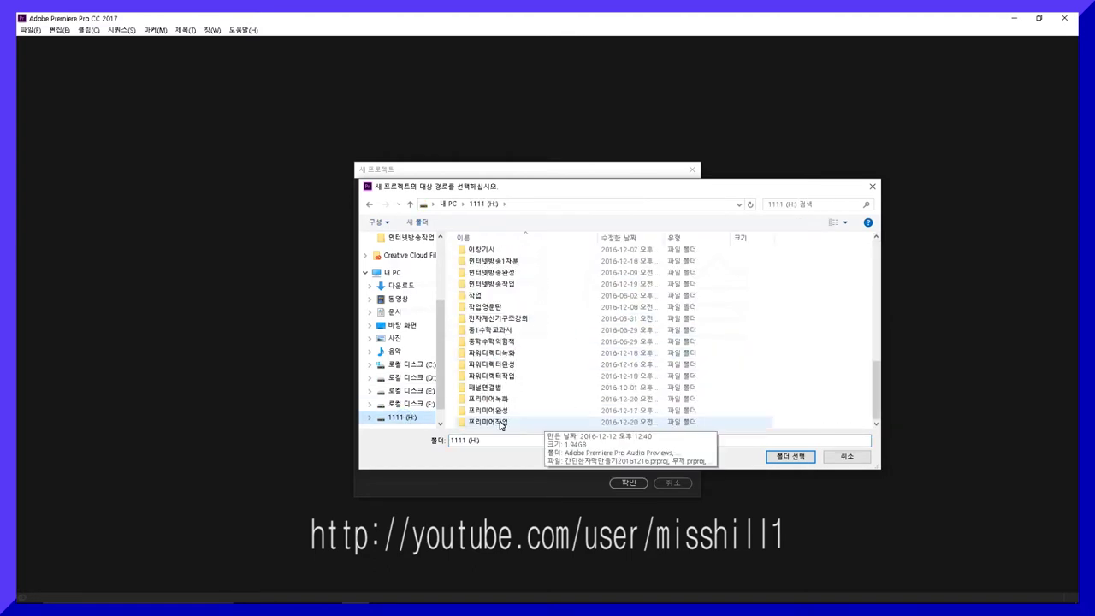
double_click(501, 423)
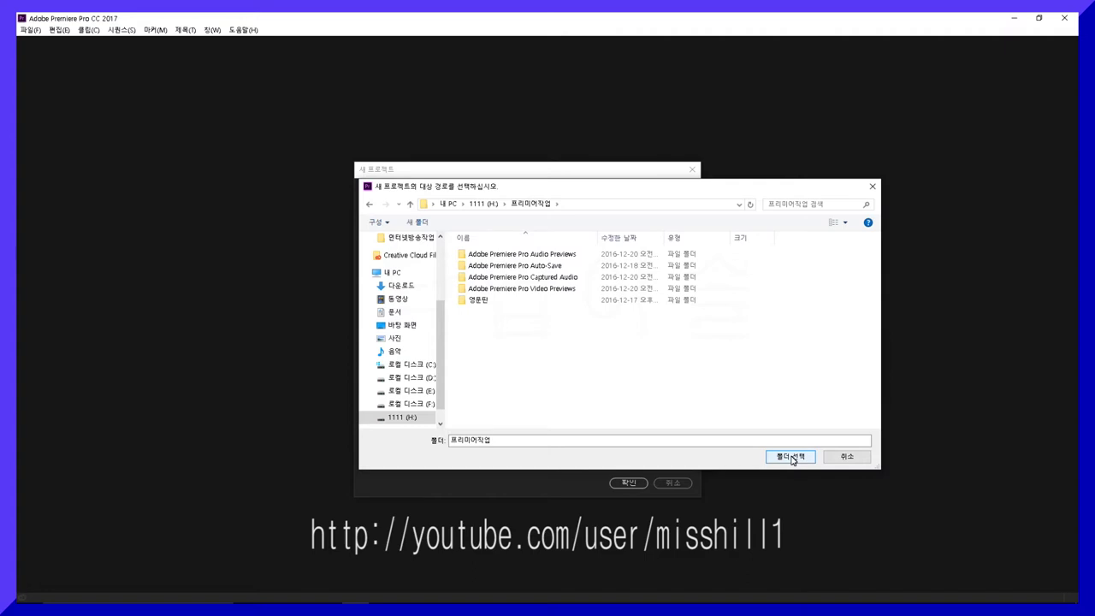
left_click(792, 459)
left_click(619, 483)
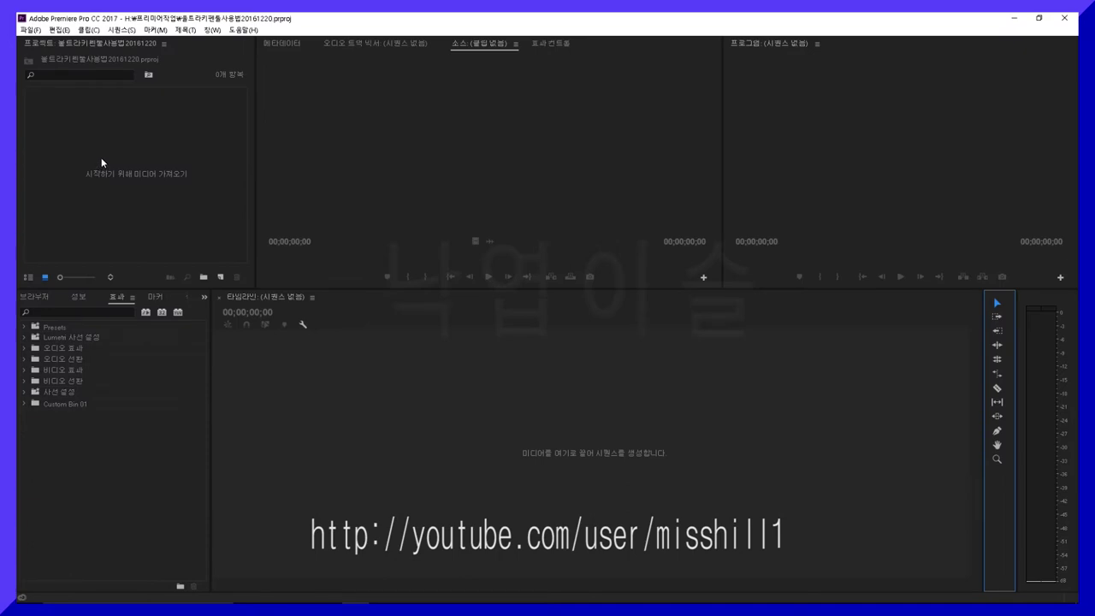
- Import 00259.MTS from D:\촬영영상\현충원촬영20140514 into the project
double_click(101, 160)
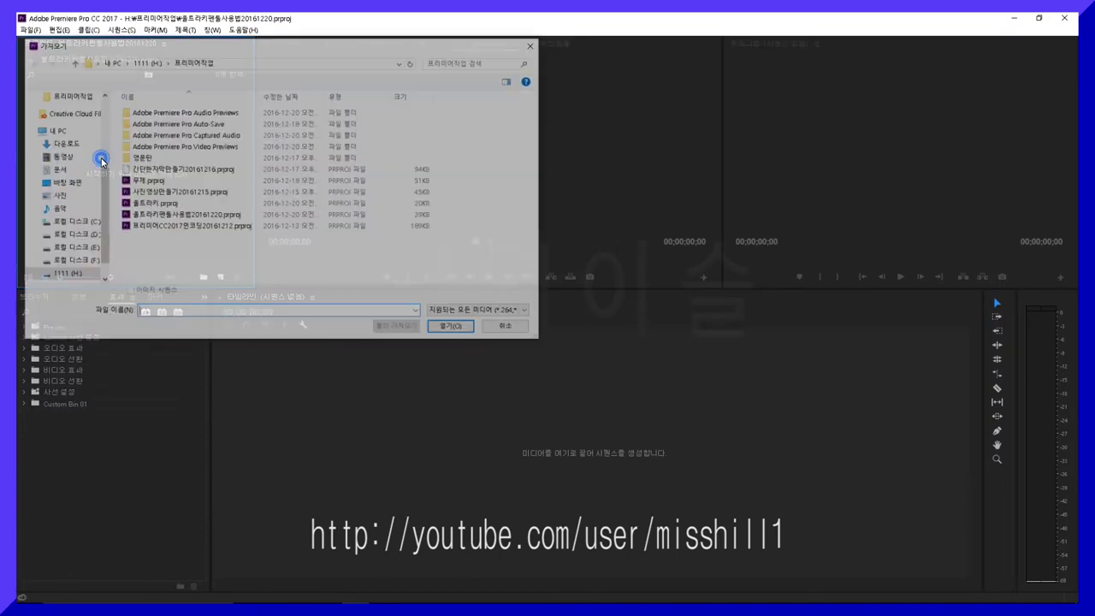
left_click(82, 234)
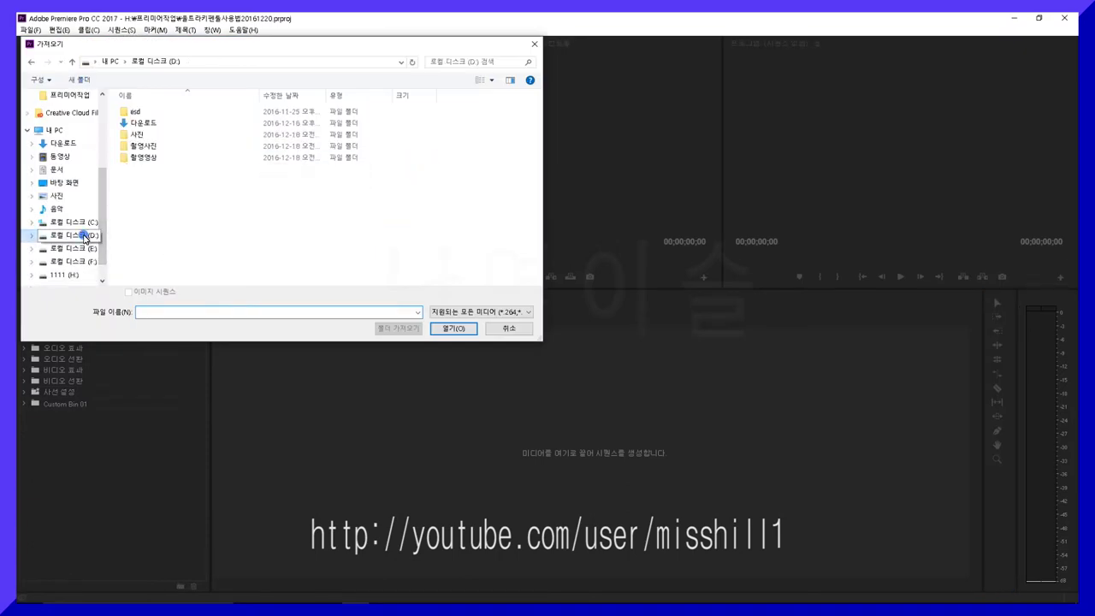
double_click(138, 161)
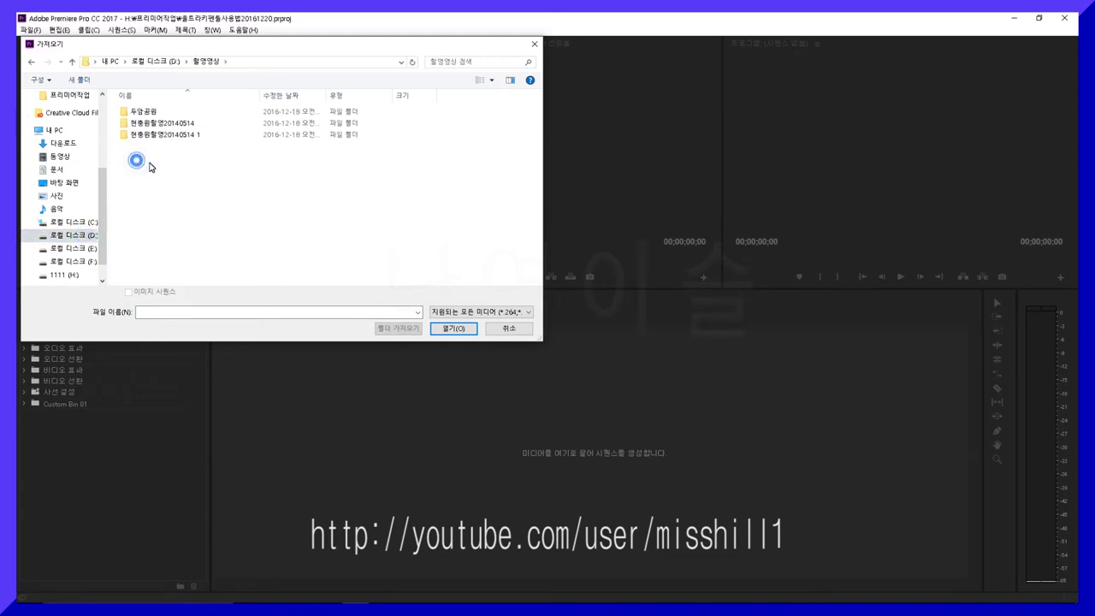
double_click(173, 125)
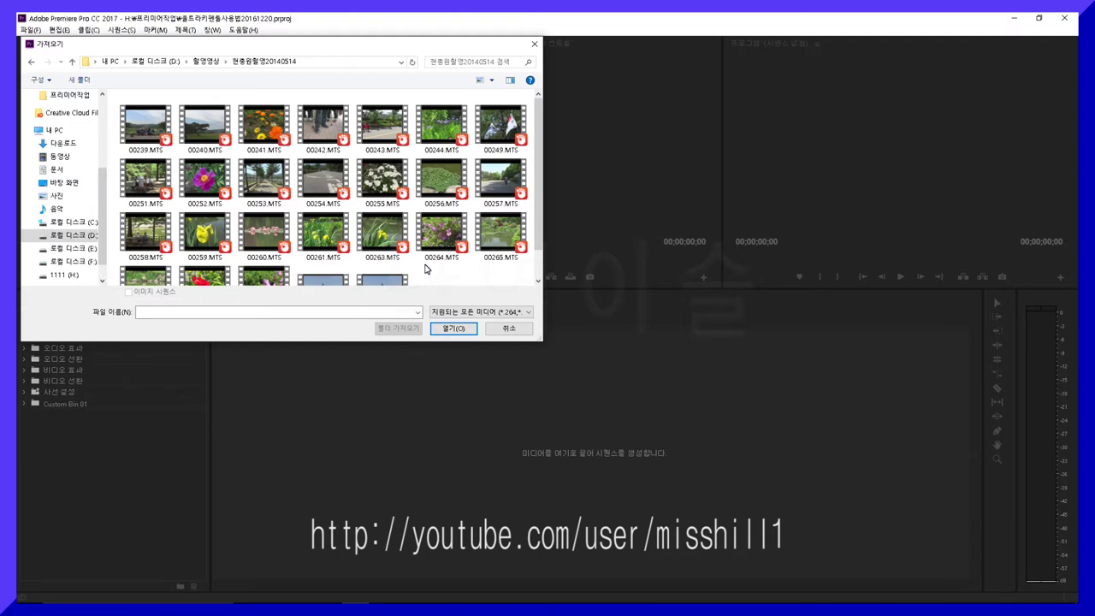
left_click(199, 236)
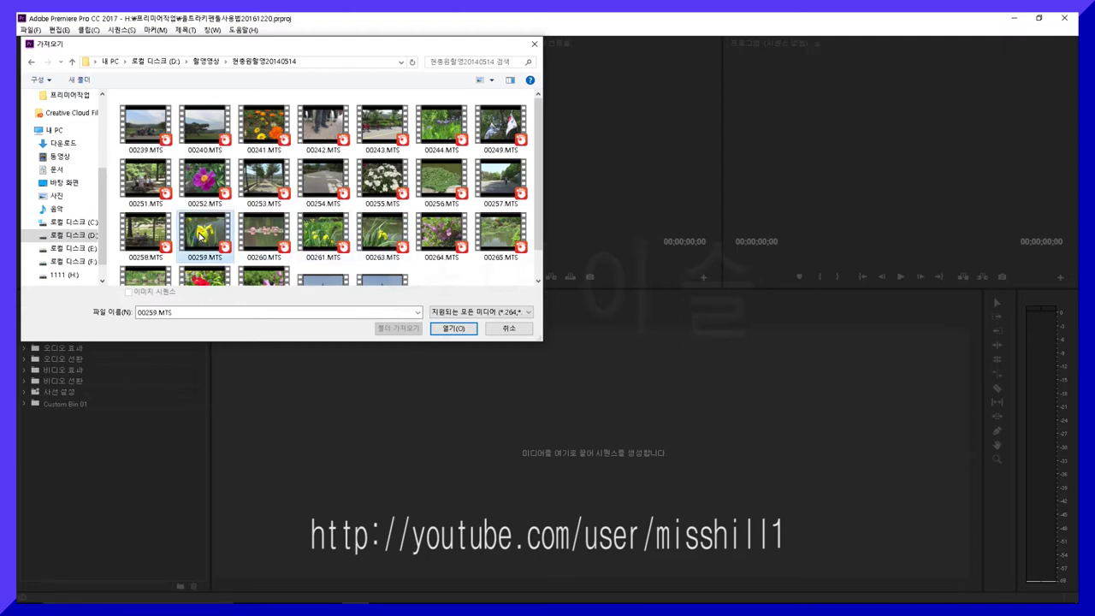
left_click(447, 329)
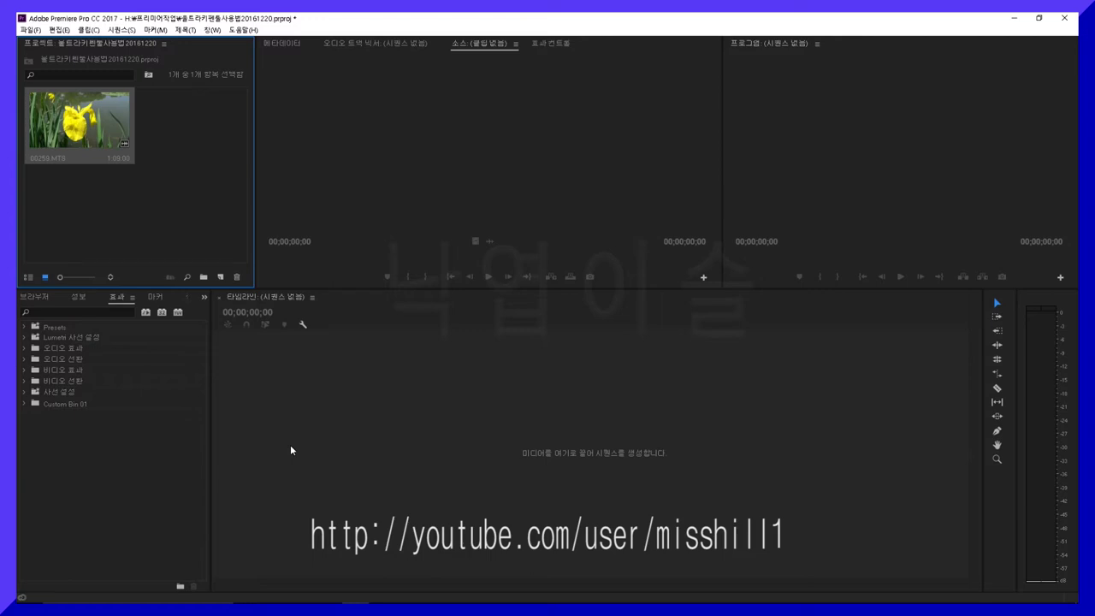
- Create a sequence from 00259.MTS and move its video clip from V1 to V2
left_click_drag(290, 450, 287, 402)
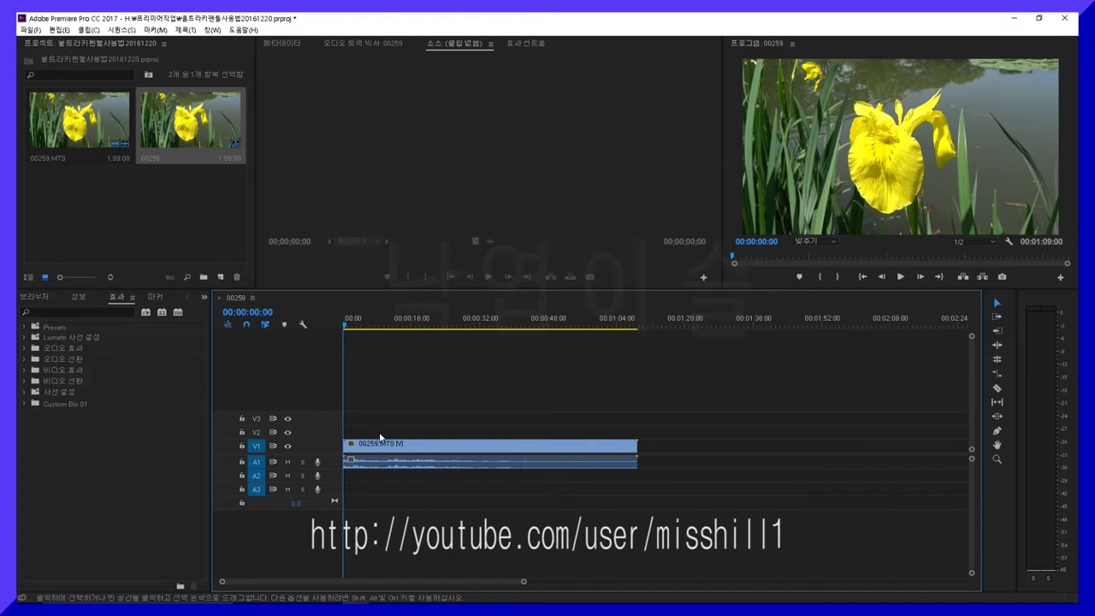
left_click(387, 445)
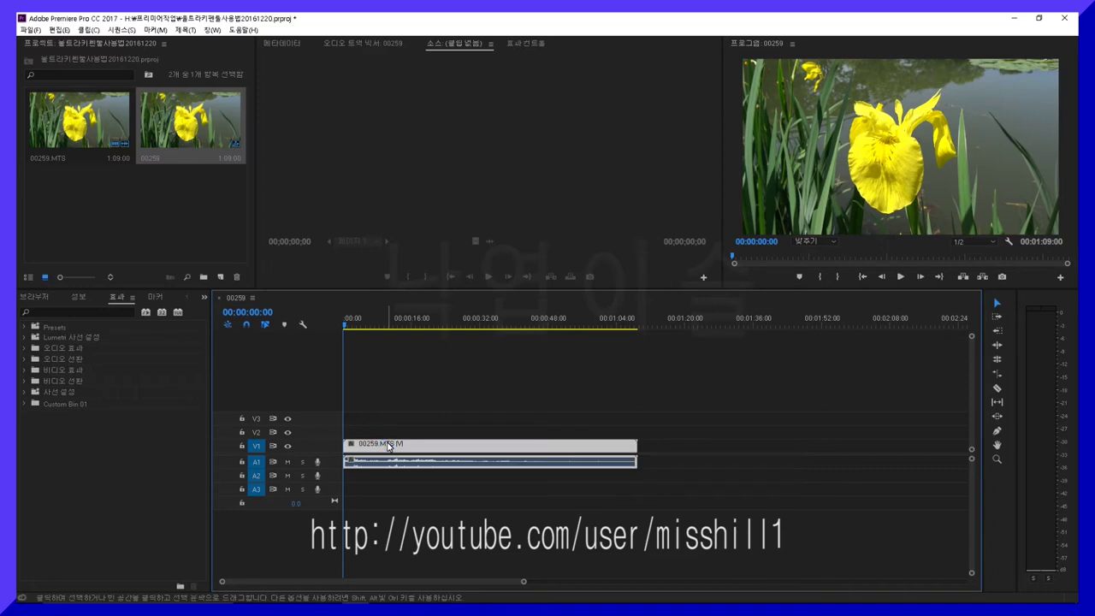
mouse_move(388, 445)
left_mouse_down()
mouse_move(386, 431)
mouse_move(378, 475)
left_mouse_up()
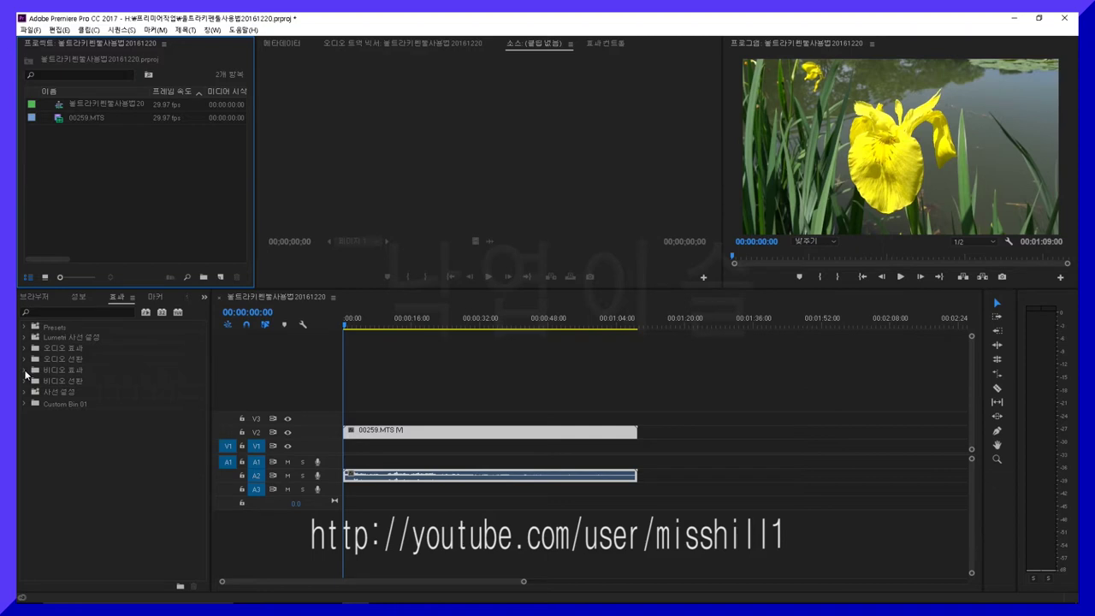
left_click(25, 370)
- Apply the Keying > Ultra Key effect to the 00259.MTS clip on V2
scroll(132, 539, "down", 1)
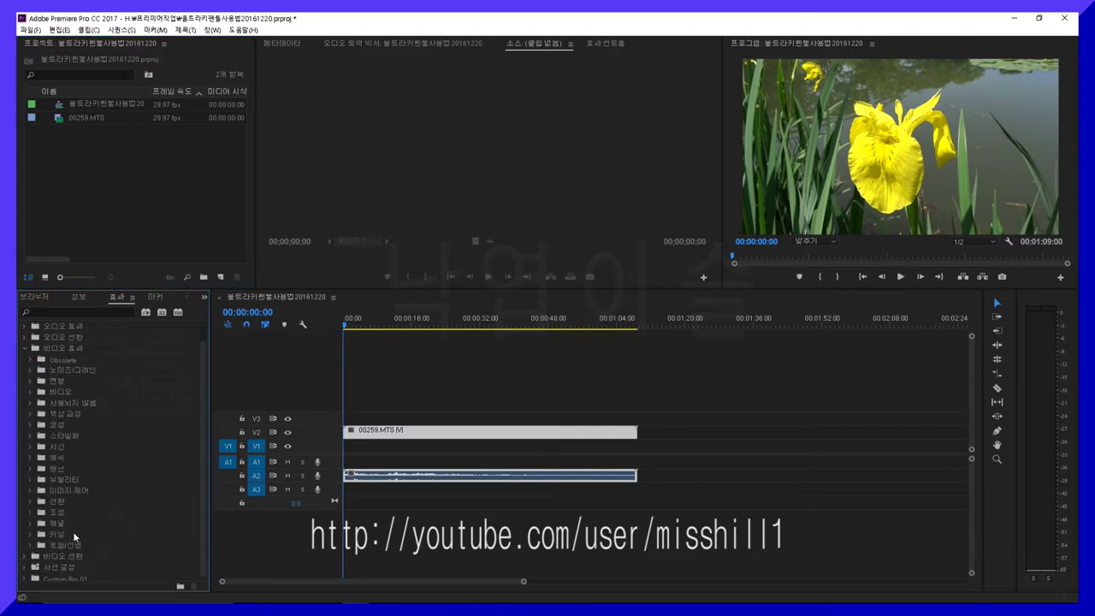
left_click(31, 535)
scroll(120, 509, "down", 1)
scroll(115, 504, "down", 1)
scroll(124, 498, "down", 1)
scroll(124, 497, "down", 2)
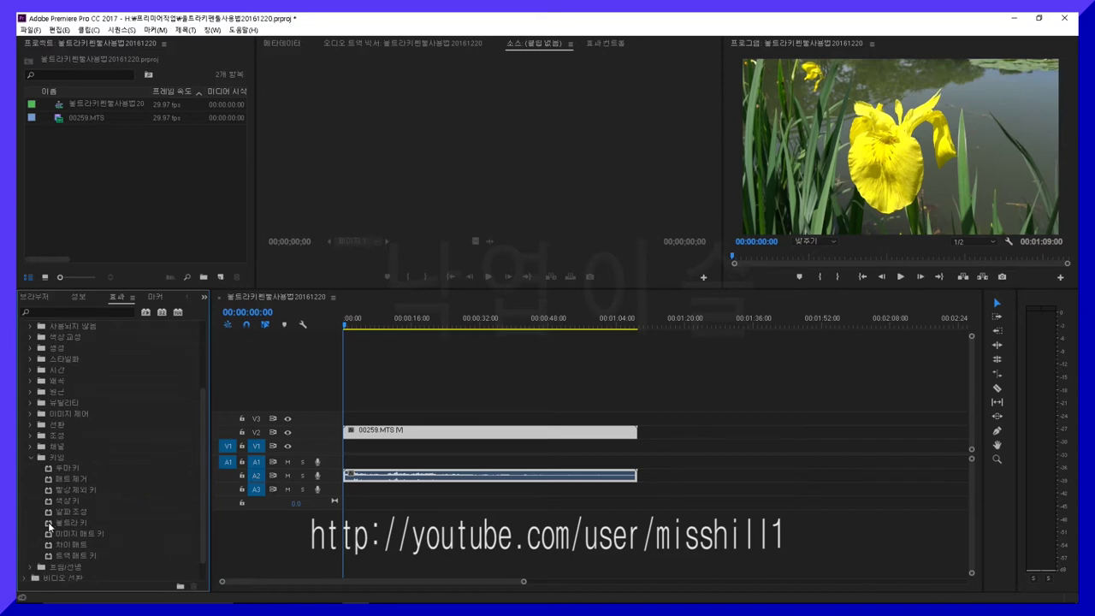
left_click(49, 525)
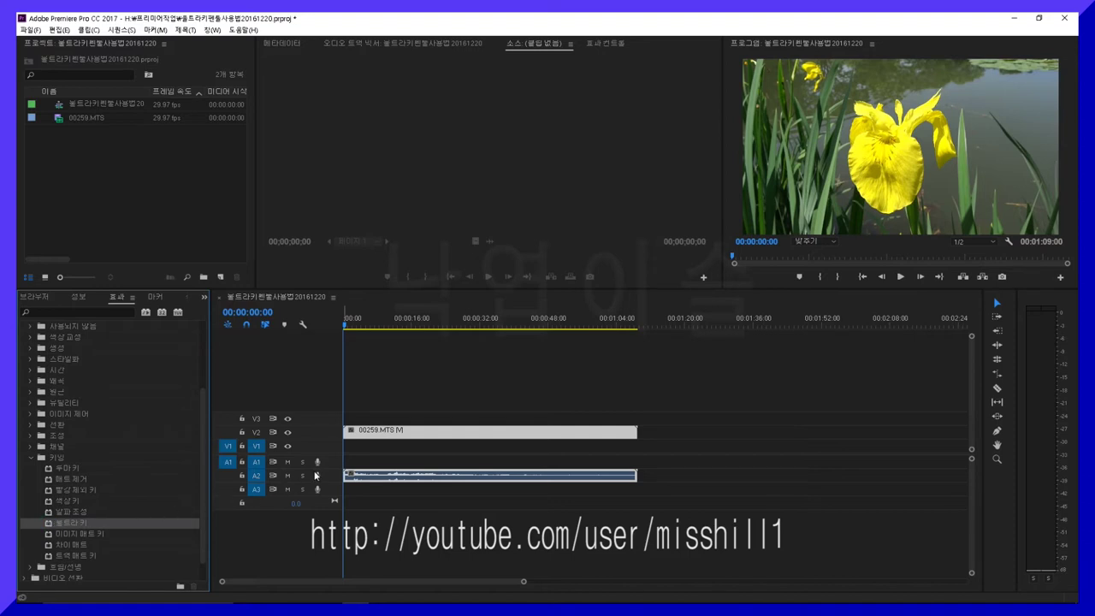
left_click_drag(315, 475, 373, 437)
left_click(606, 43)
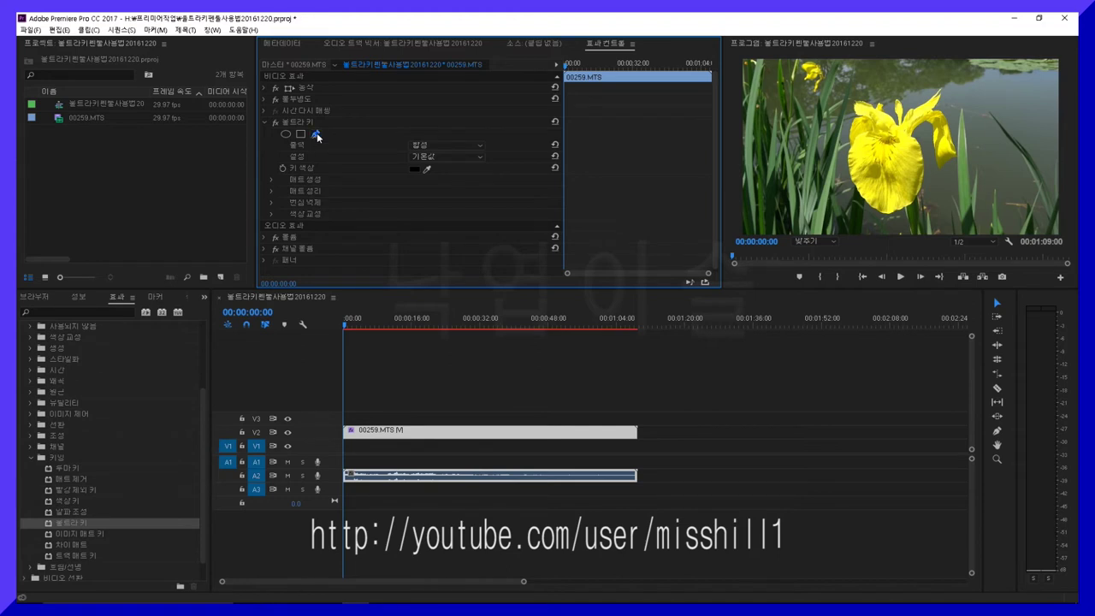
- Add a free-draw bezier mask to Ultra Key and place its first point on the iris
left_click(316, 135)
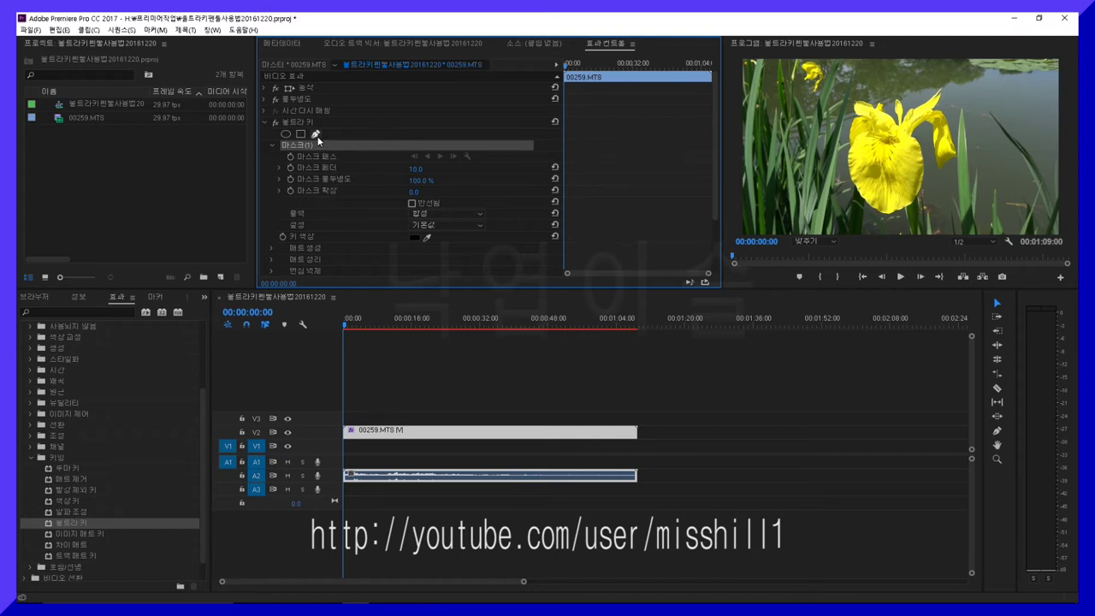
left_click(886, 216)
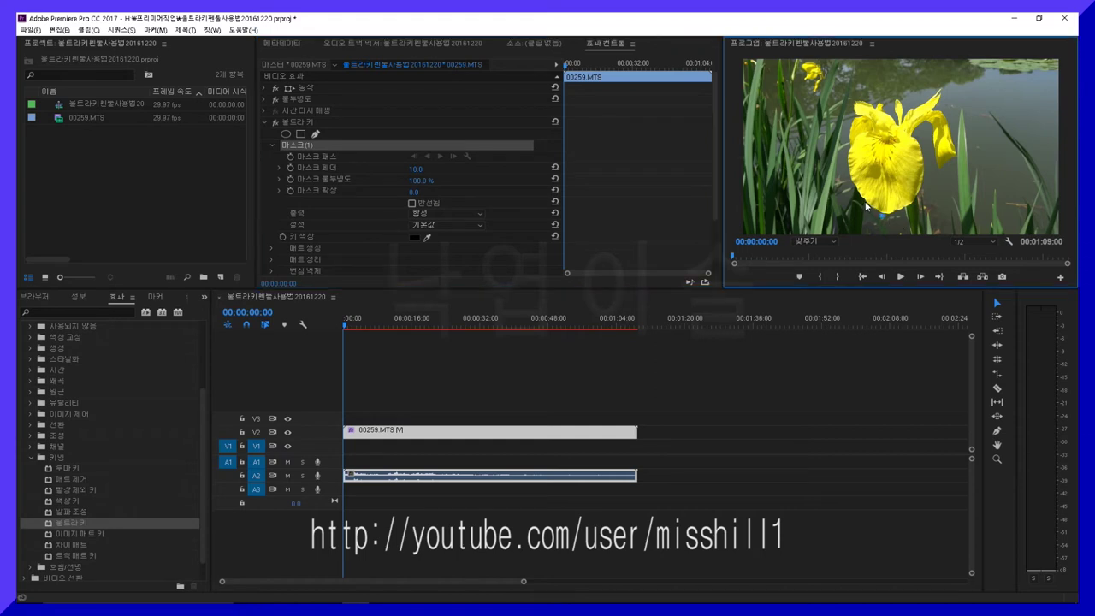
- Place mask points up the iris's left edge and across its top, closing the outline
left_click(851, 180)
left_click(848, 137)
left_click(853, 102)
left_click(879, 102)
left_click(894, 123)
left_click(895, 122)
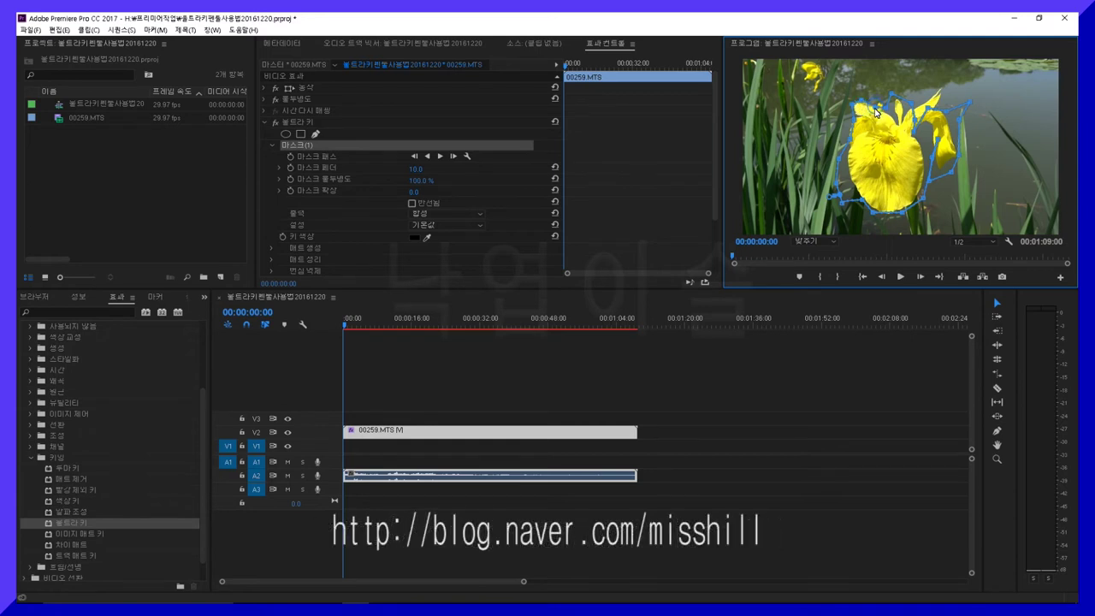
- Drag the mask outline and its points to fit the iris petals more closely
left_click_drag(885, 113, 899, 108)
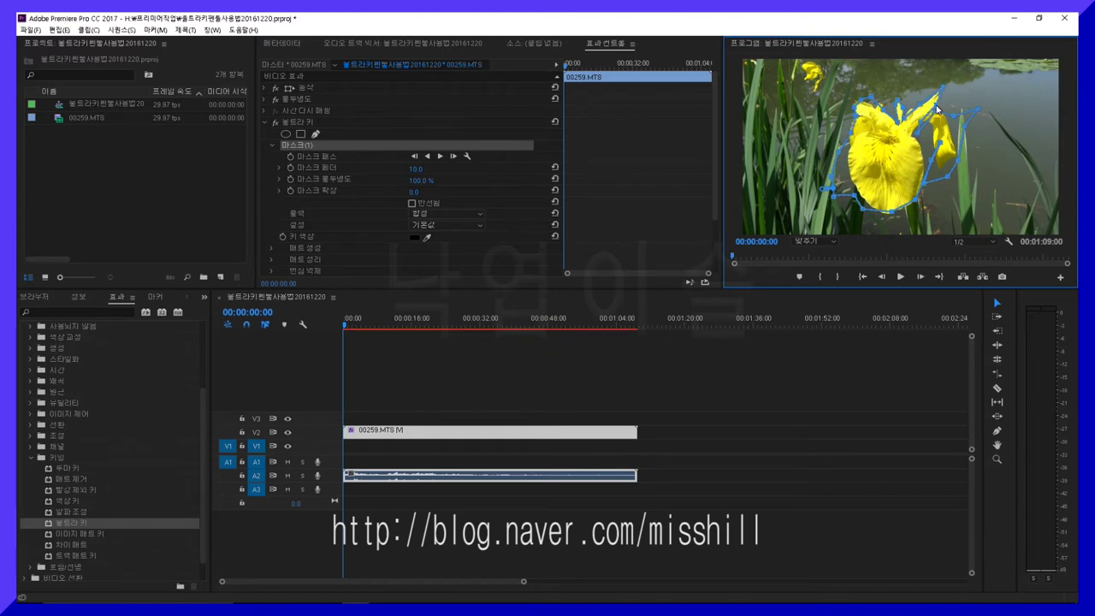
left_click_drag(918, 111, 913, 139)
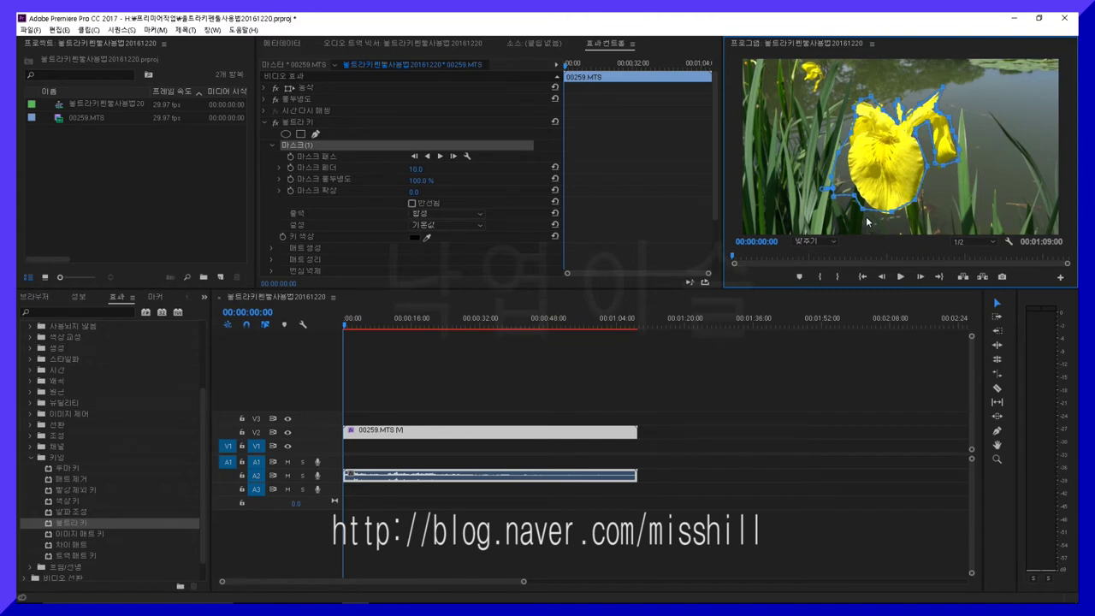
left_click_drag(864, 214, 867, 211)
left_click_drag(855, 198, 835, 202)
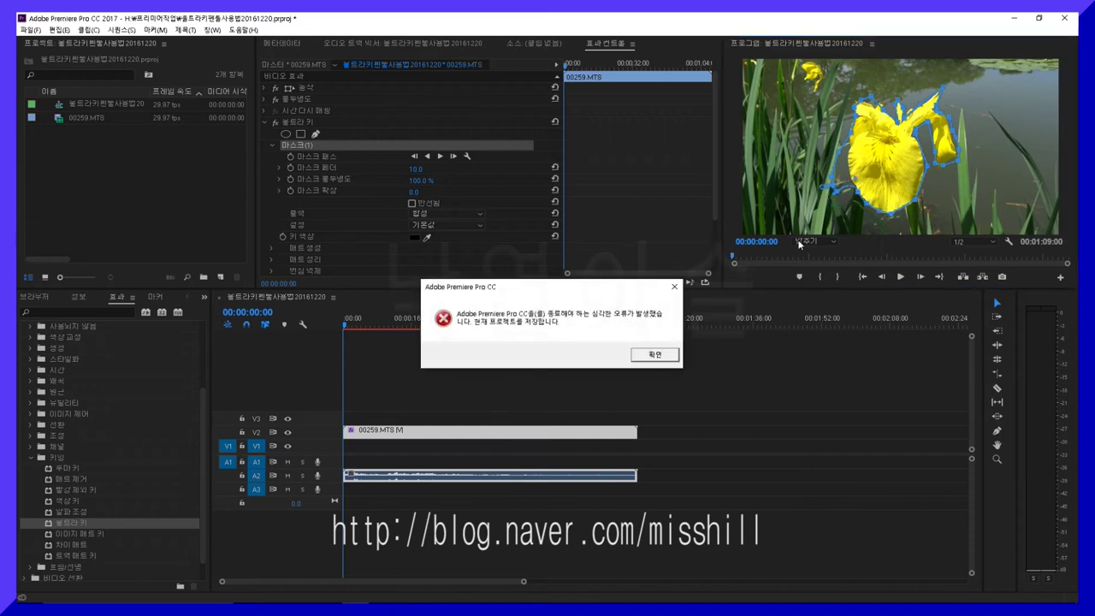
- Dismiss the crash error, restart Premiere, and save the recovered project in 프리미어작업
left_click(655, 354)
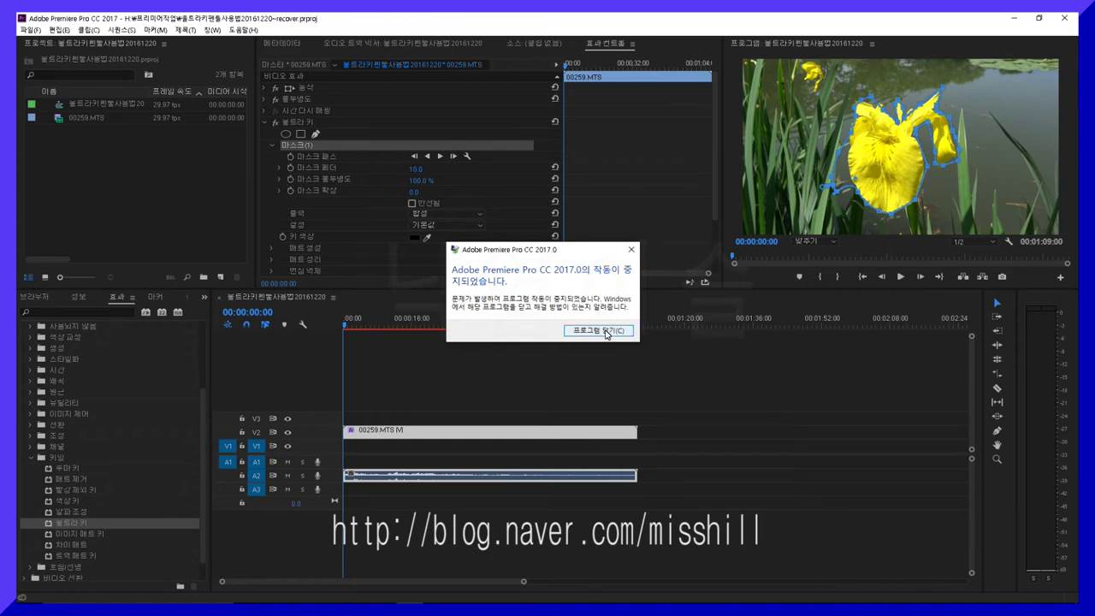
left_click(605, 332)
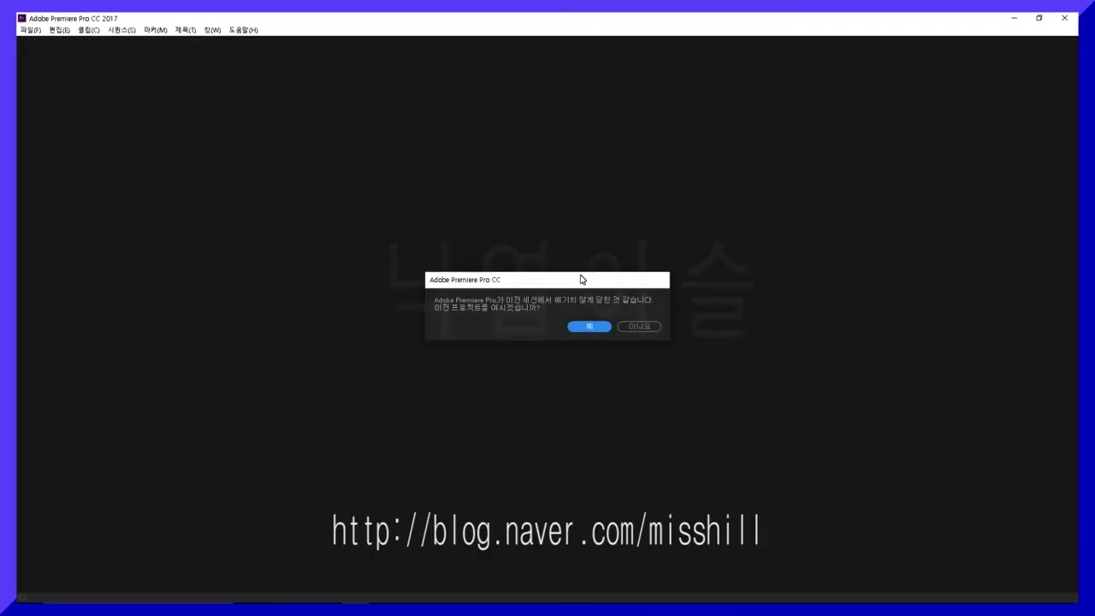
left_click(585, 326)
left_click(637, 328)
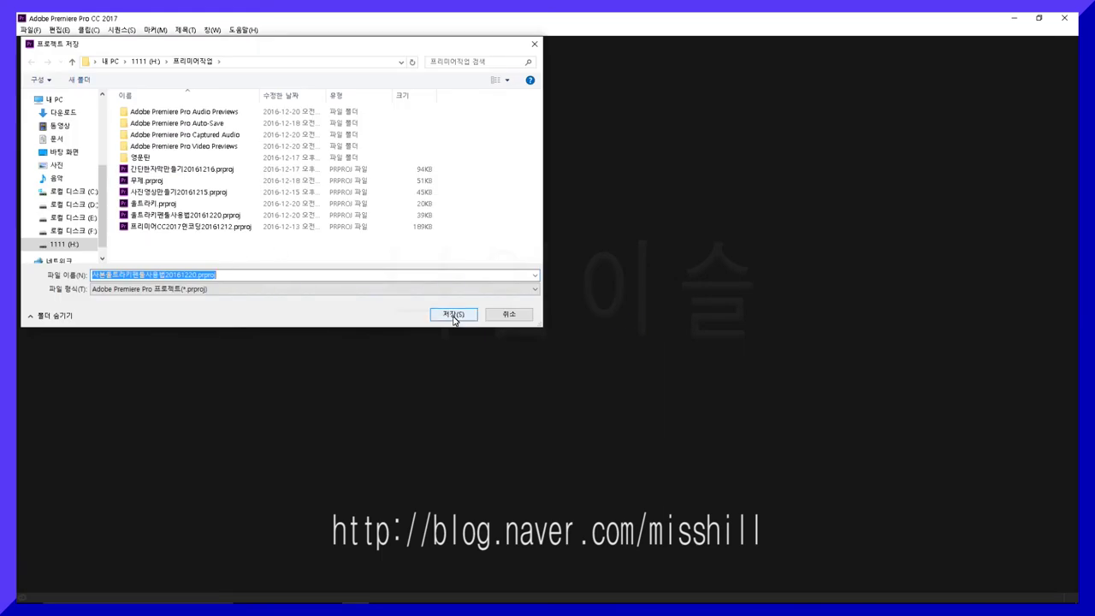
left_click(453, 314)
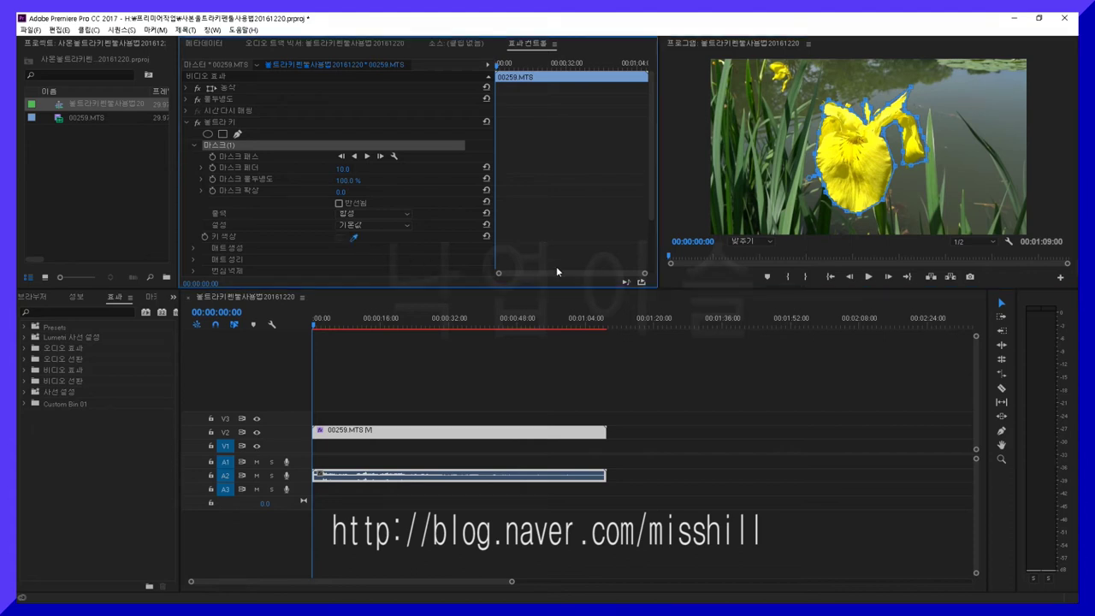
- Sample several Ultra Key colours with the eyedropper, finally settling on the iris yellow
left_click_drag(355, 244, 877, 166)
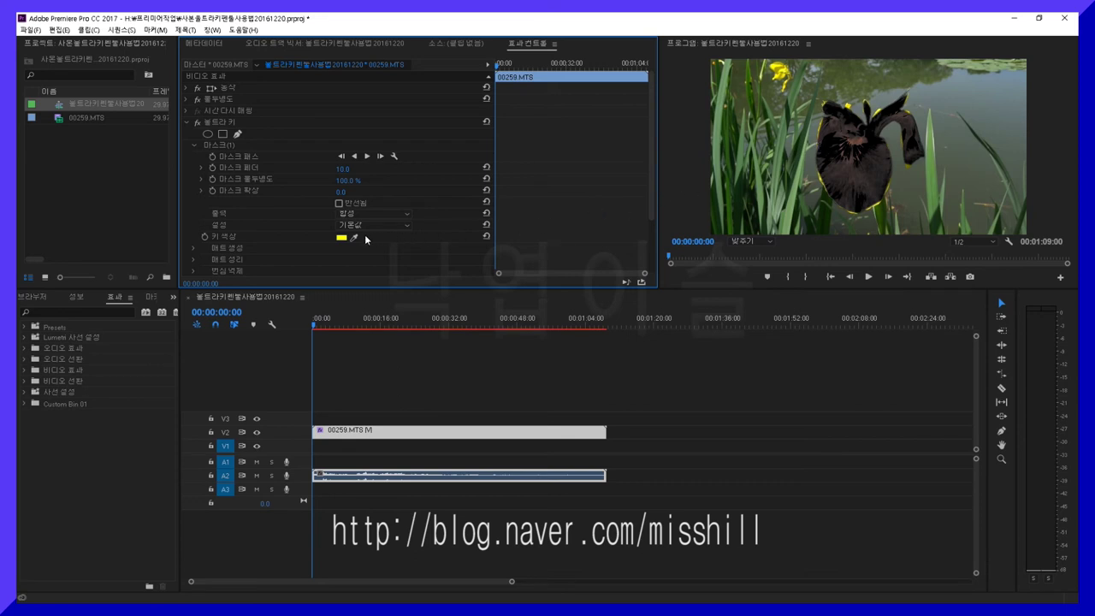
left_click_drag(357, 242, 777, 70)
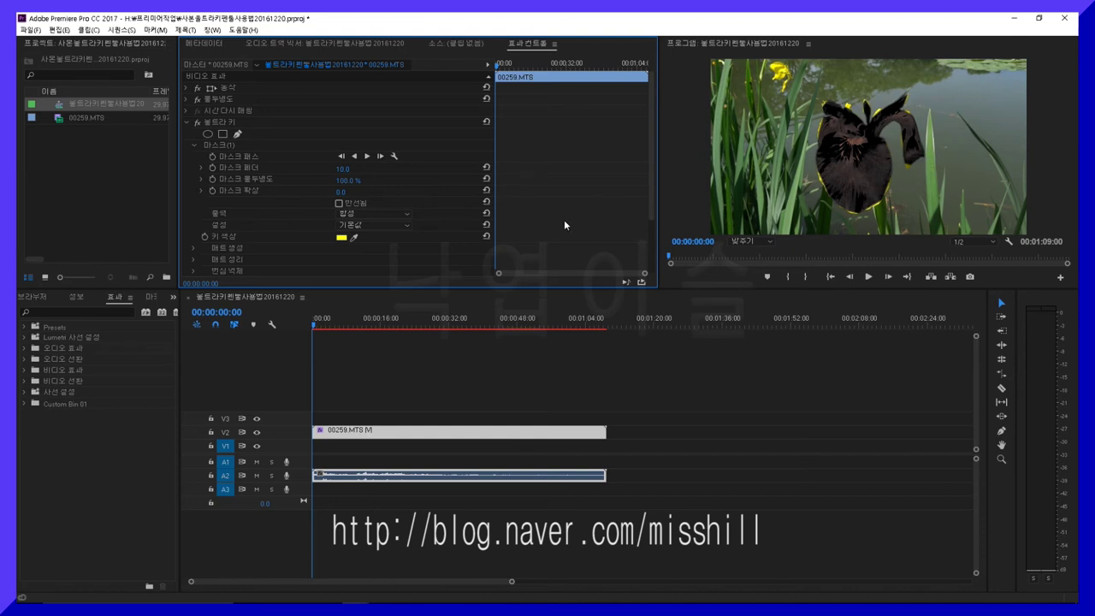
left_click_drag(353, 239, 964, 140)
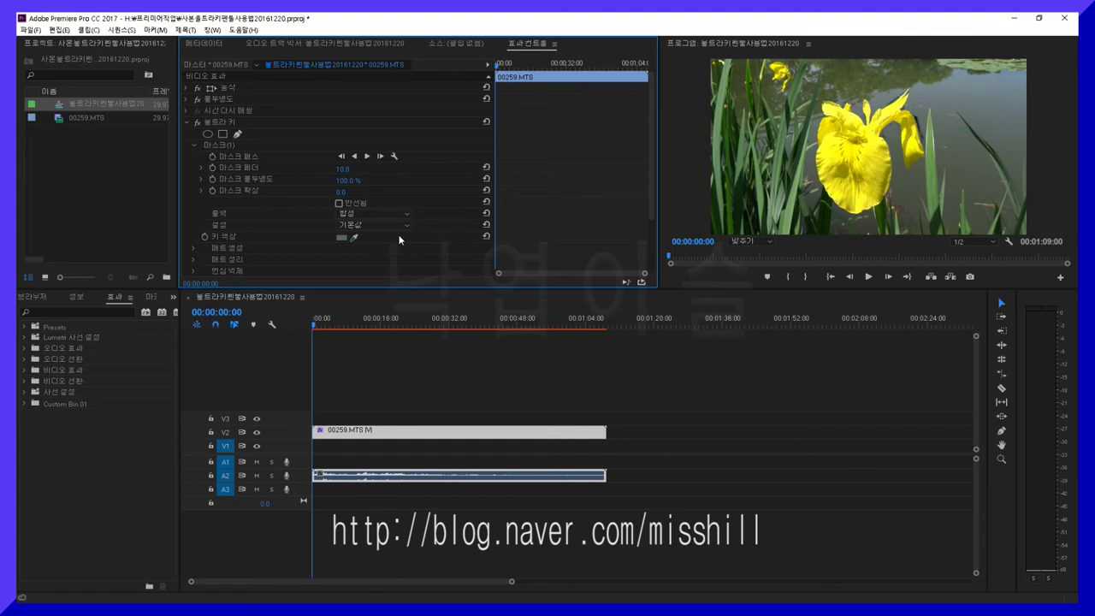
left_click_drag(354, 238, 931, 202)
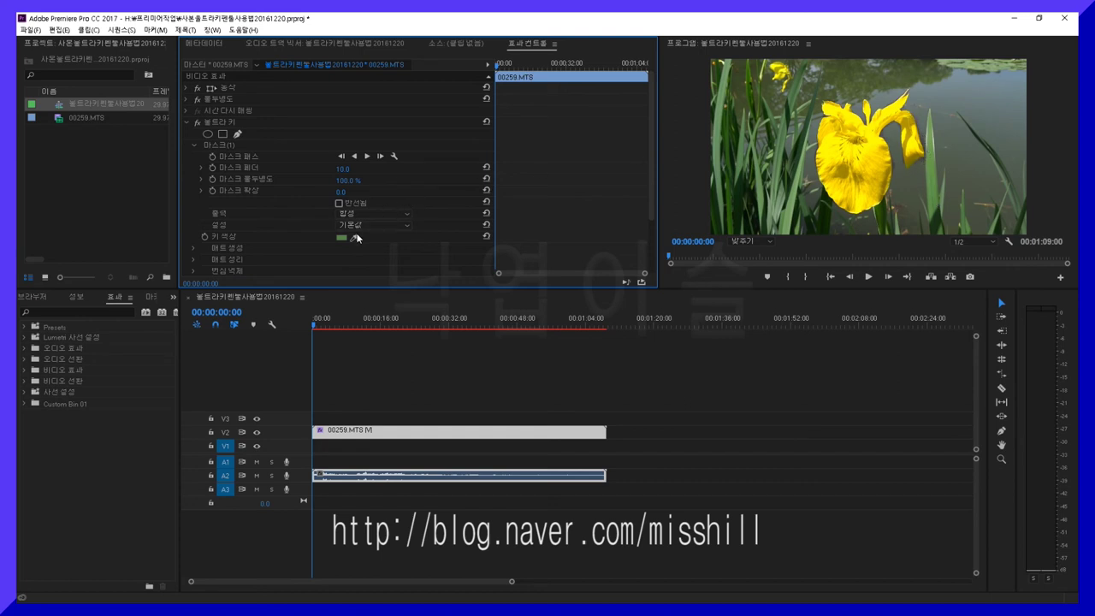
left_click_drag(354, 237, 874, 175)
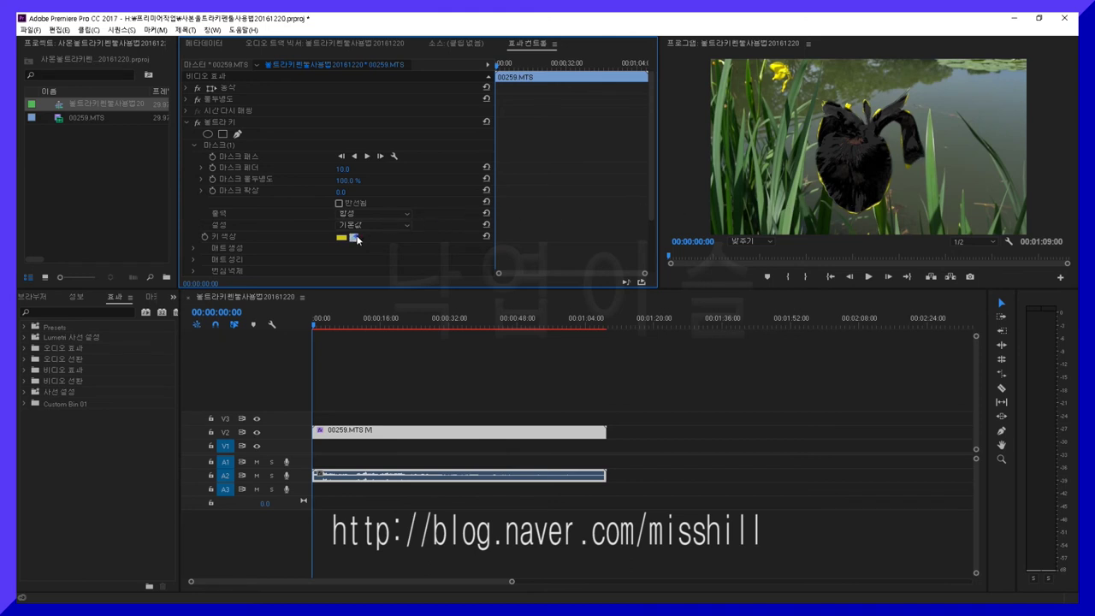
left_click_drag(354, 238, 774, 71)
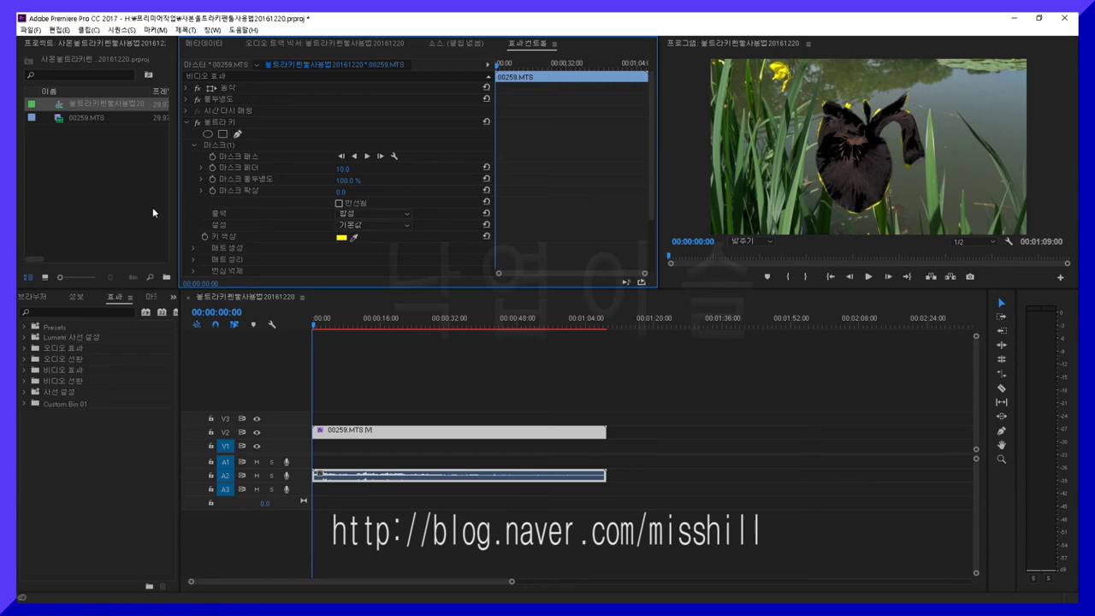
- Import 00266.MTS from 현충원촬영20140514 and place it at the start of V1/A1
double_click(85, 170)
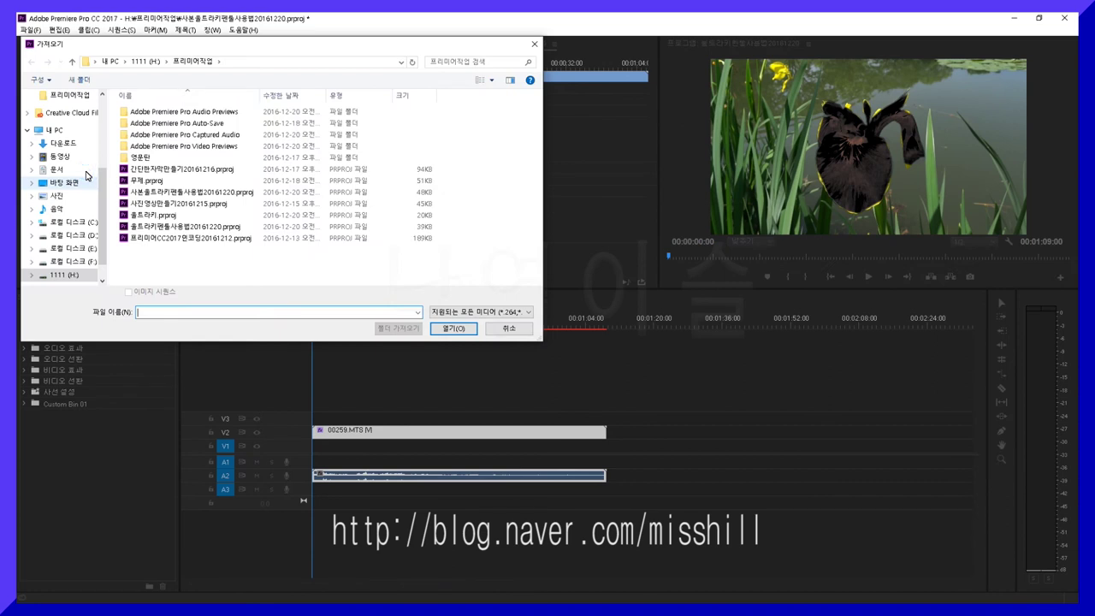
left_click(72, 235)
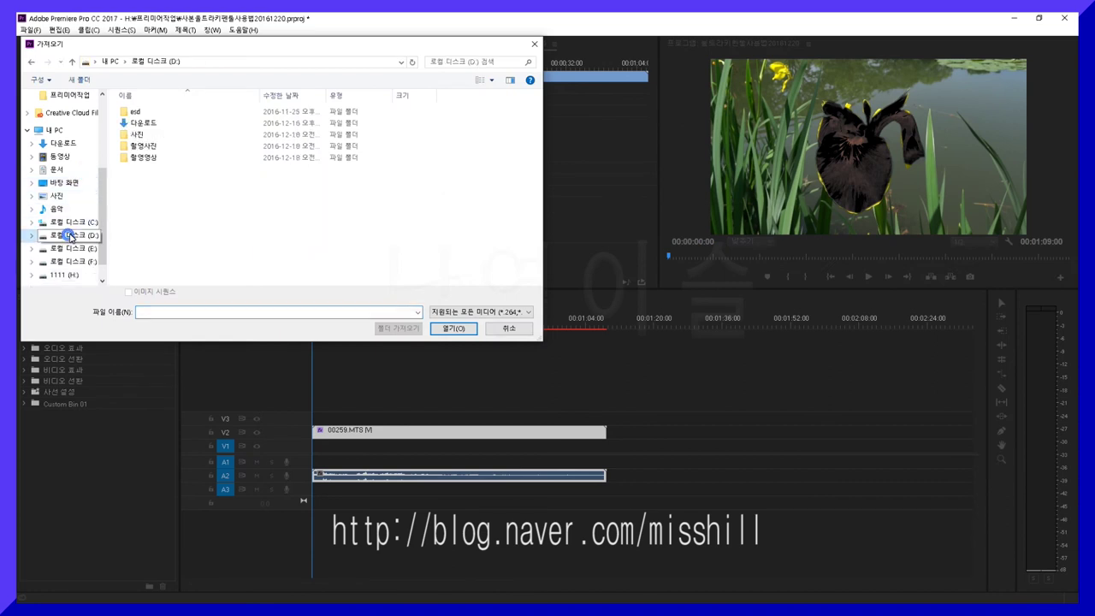
double_click(137, 158)
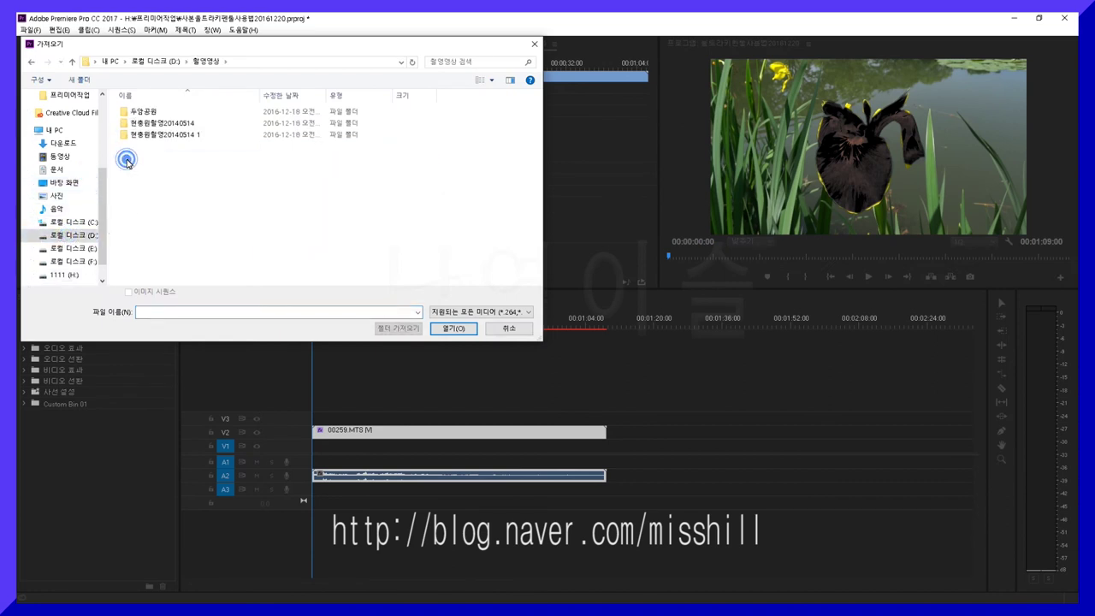
double_click(150, 122)
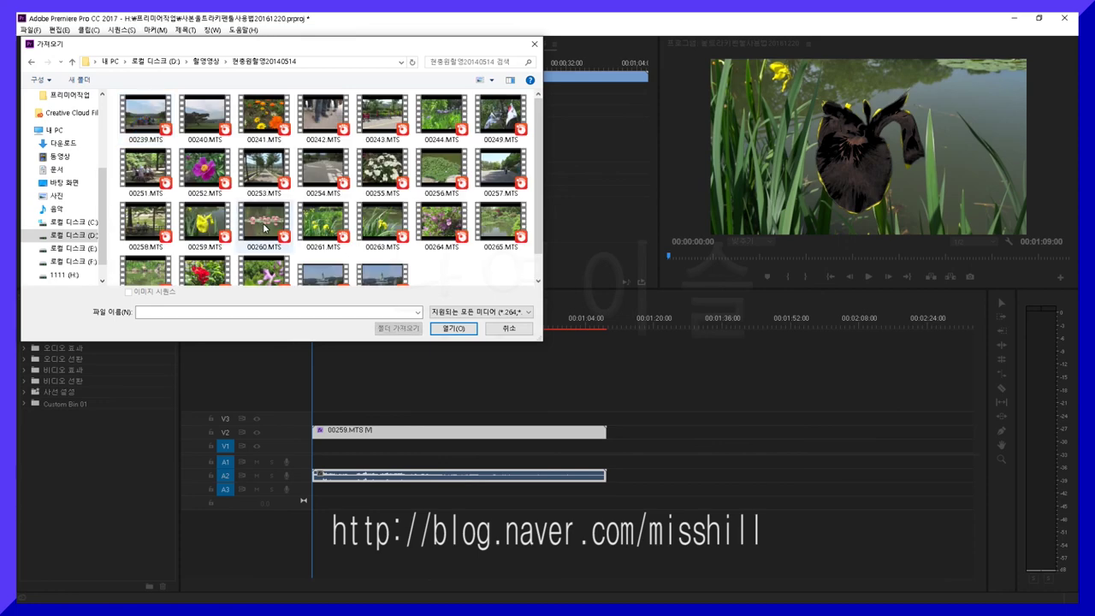
scroll(265, 226, "down", 2)
left_click(145, 252)
double_click(145, 252)
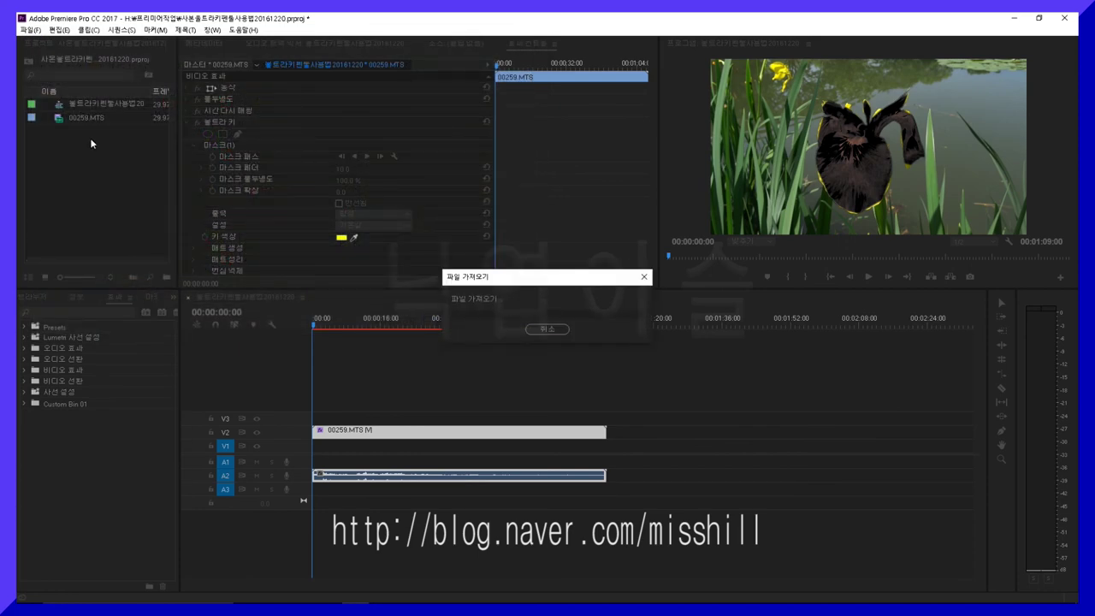
left_click_drag(60, 115, 311, 447)
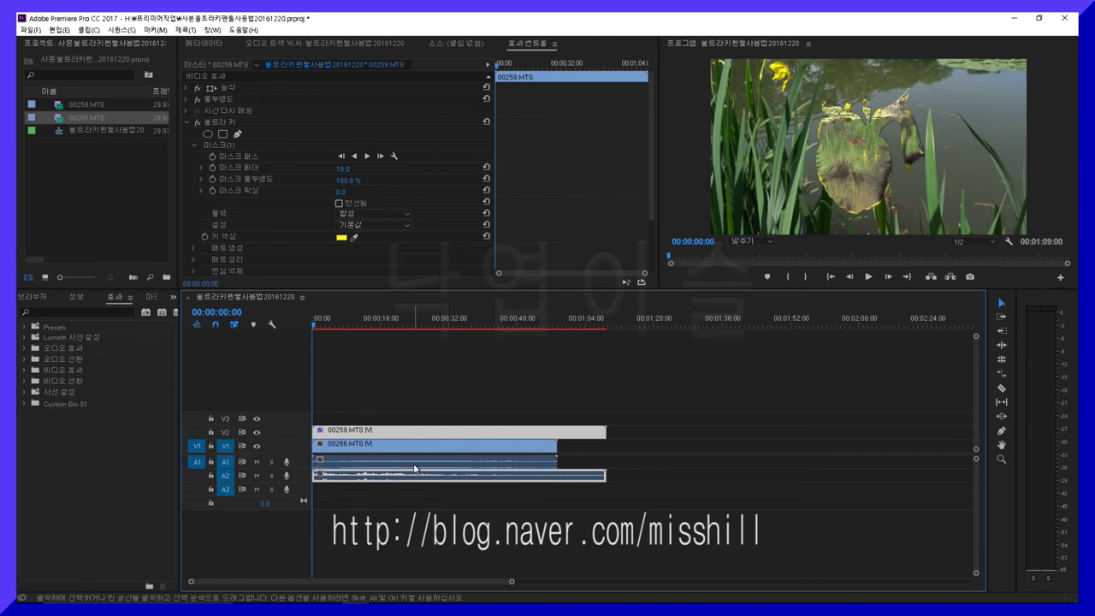
- Unlink clip 00266.MTS, delete its audio from A1, and start sequence playback
left_click(414, 468)
right_click(415, 467)
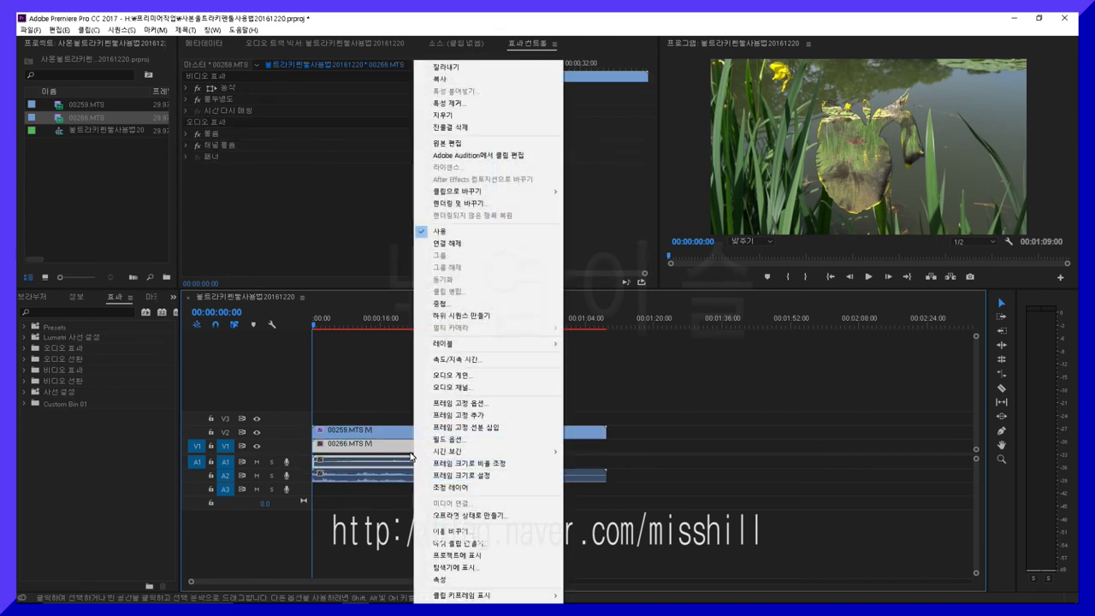
left_click(446, 243)
left_click(420, 464)
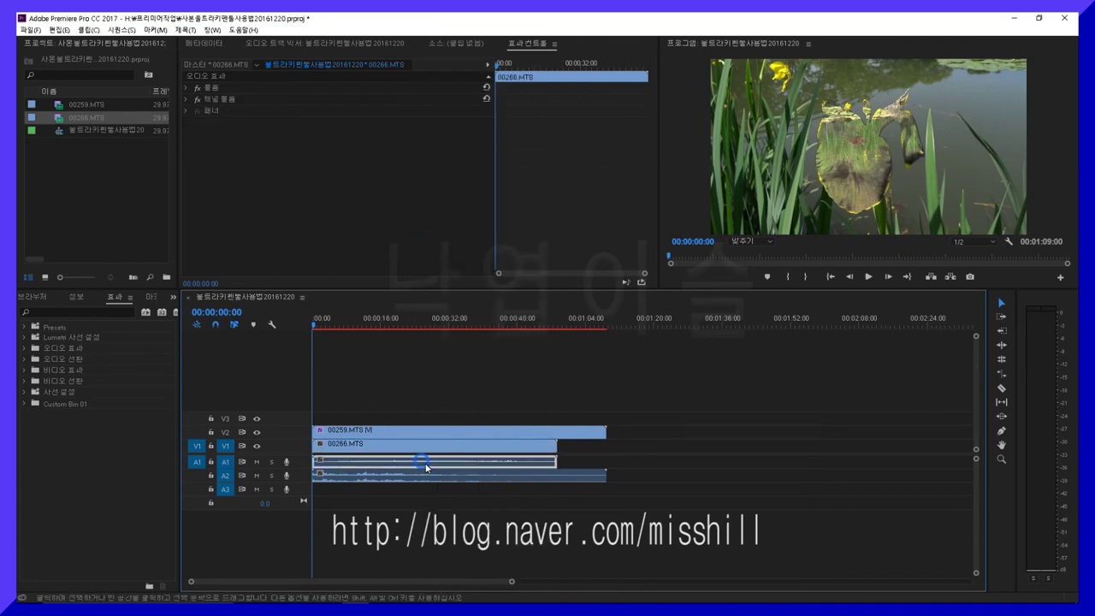
key("Delete")
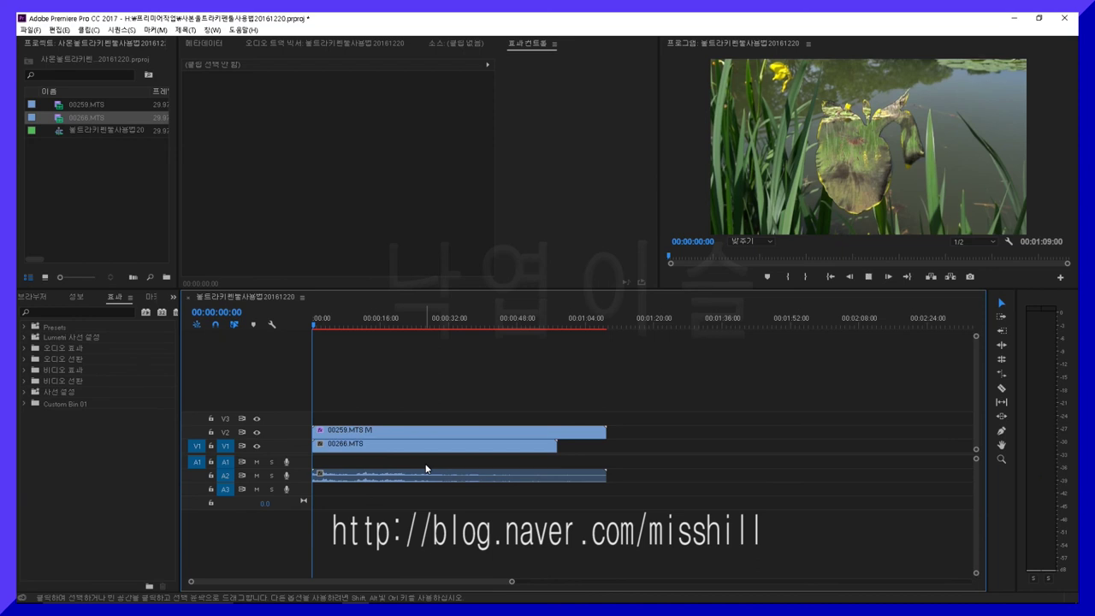
key("space")
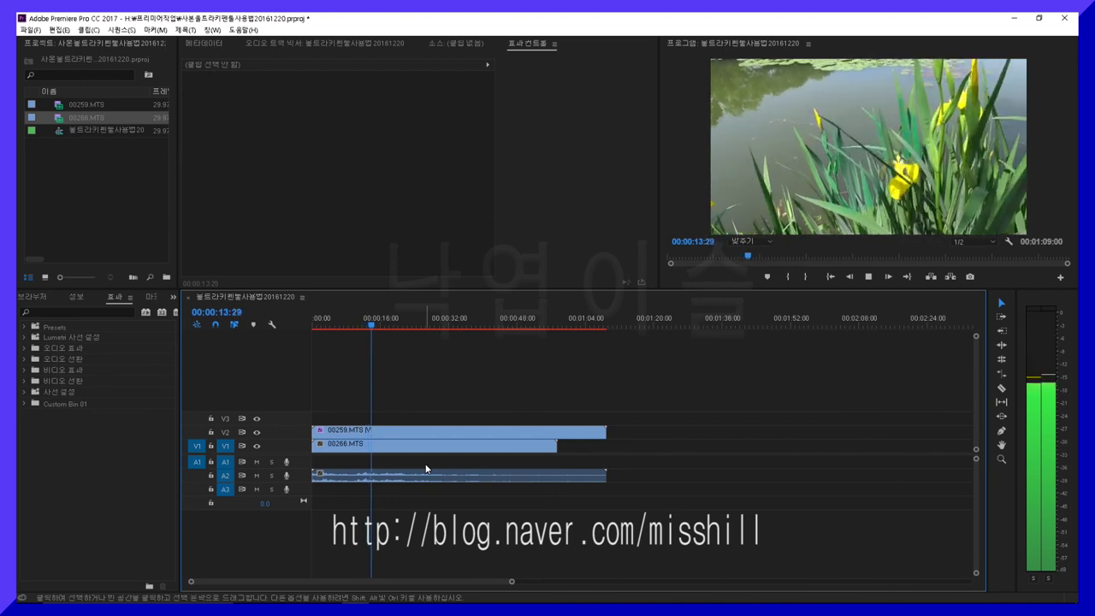
- Stop playback at about 00:00:18 after previewing the keyed iris over the pond footage
key("space")
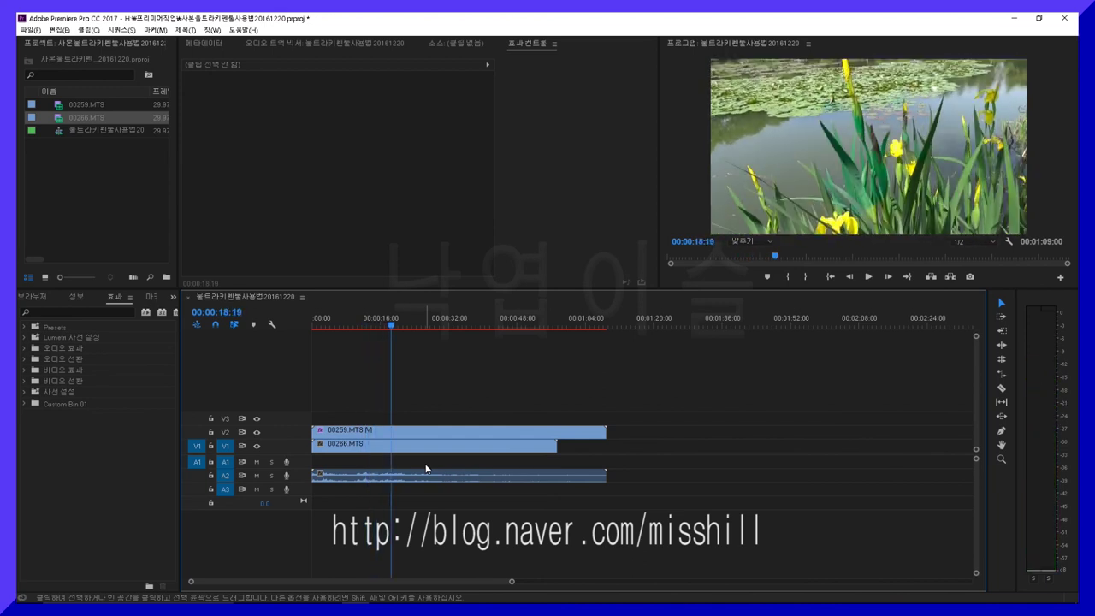